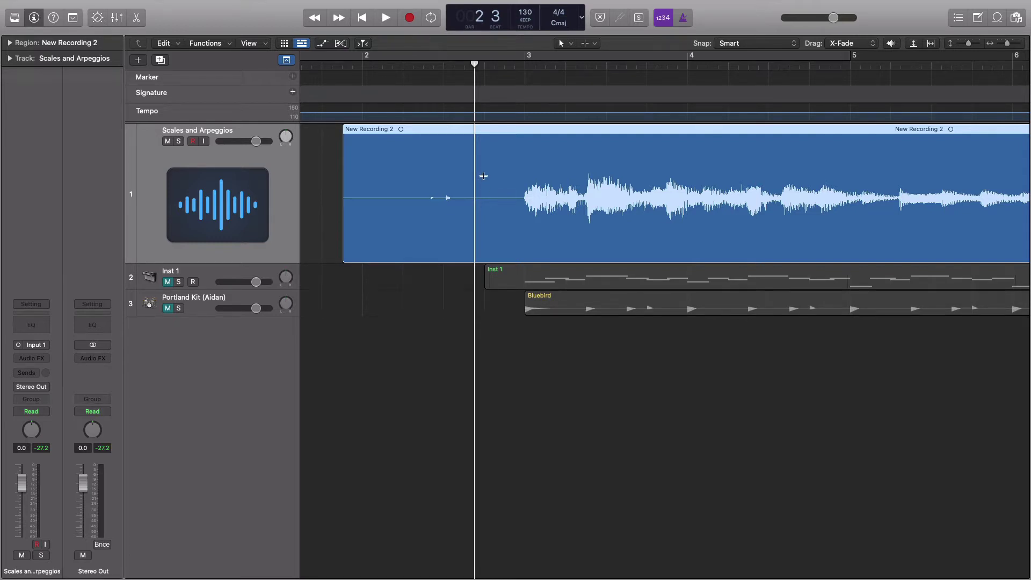
Cut the recording at bar 2 beat 4 on the Scales and Arpeggios track and delete the portion before it.
left_click_drag(484, 176, 331, 175)
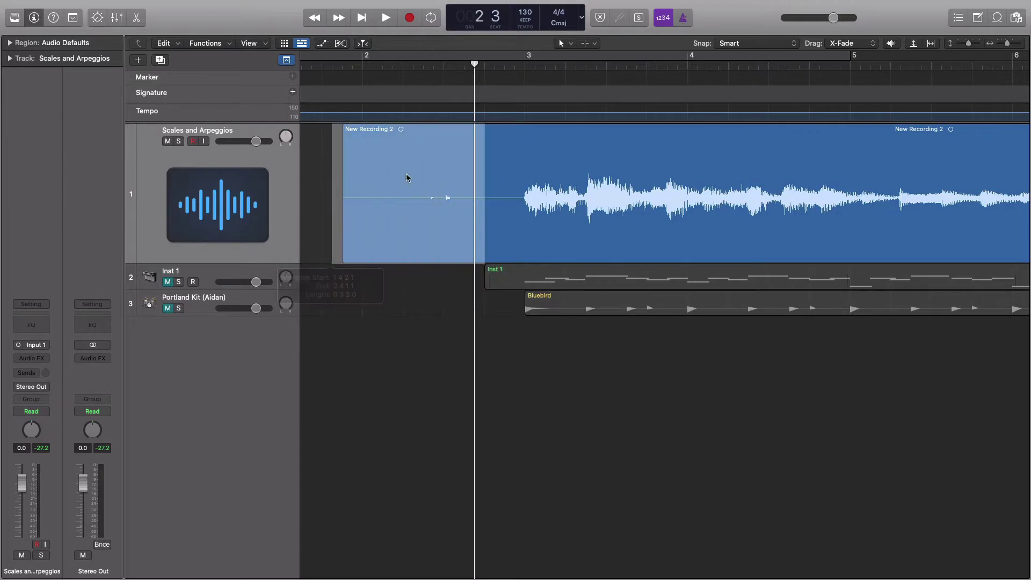
left_click(407, 176)
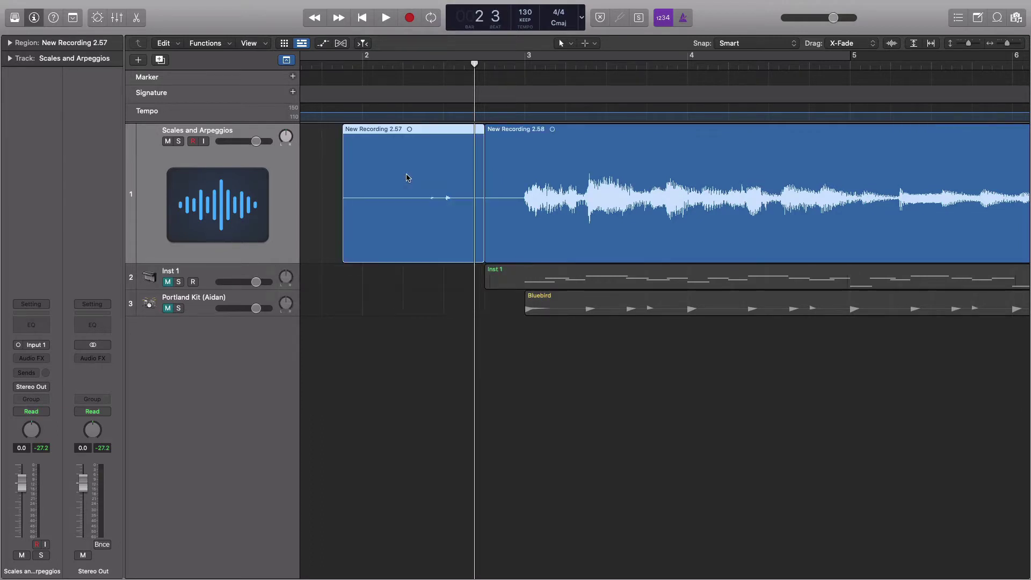
key("Delete")
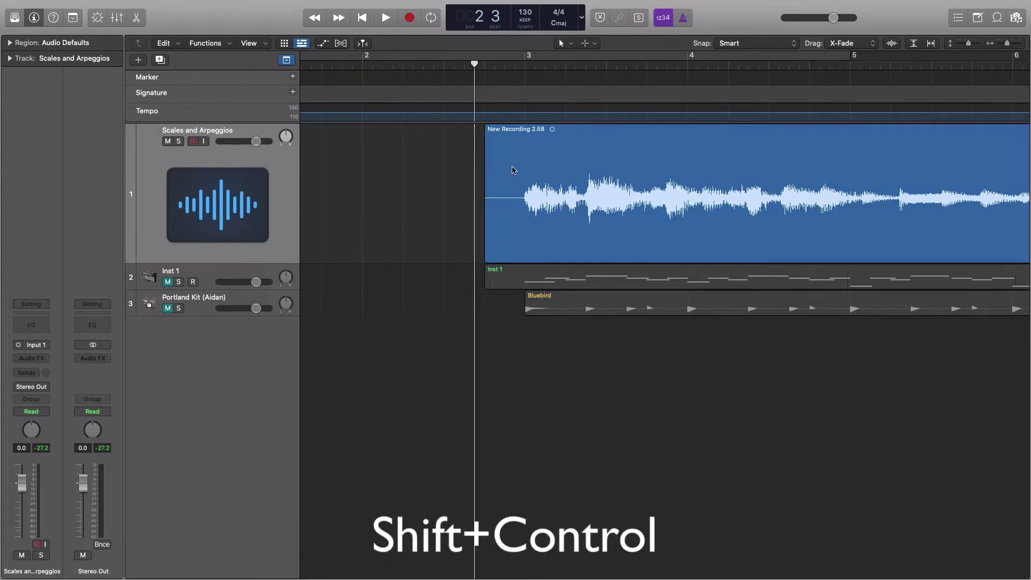
Add a fade-in at the start of the audio region, lengthen it to just before bar 3, and bend its curve inward.
left_click_drag(513, 171, 453, 179)
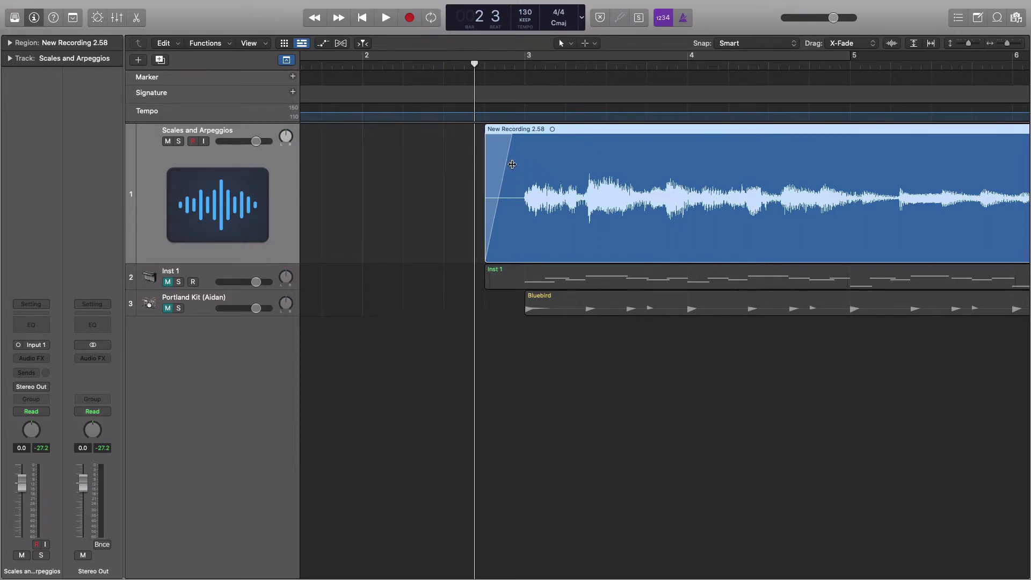
mouse_move(512, 164)
left_mouse_down()
mouse_move(541, 165)
mouse_move(496, 163)
mouse_move(568, 168)
mouse_move(499, 171)
mouse_move(560, 174)
mouse_move(522, 173)
left_mouse_up()
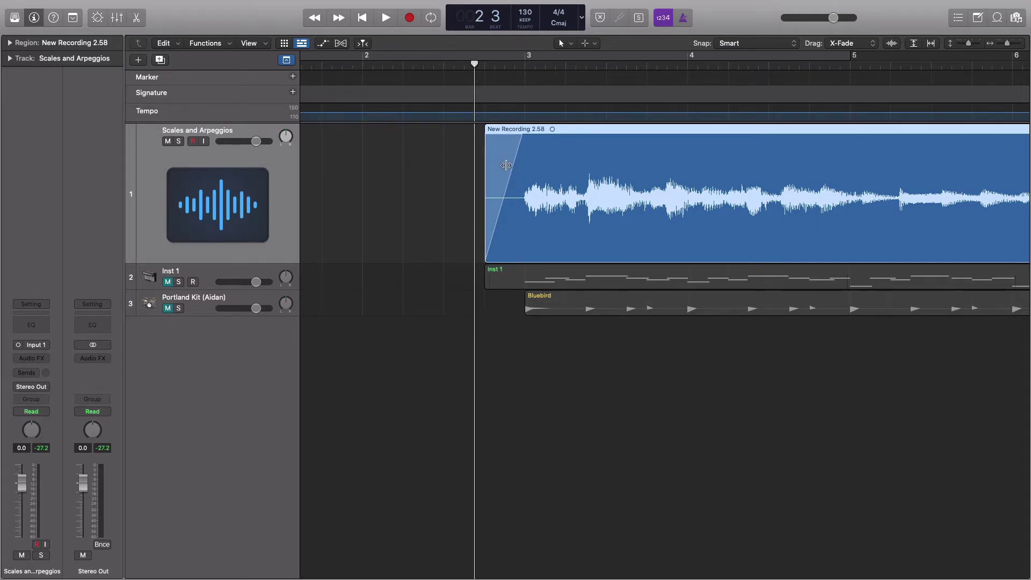
mouse_move(507, 165)
left_mouse_down()
mouse_move(483, 155)
mouse_move(542, 178)
mouse_move(476, 156)
mouse_move(518, 170)
left_mouse_up()
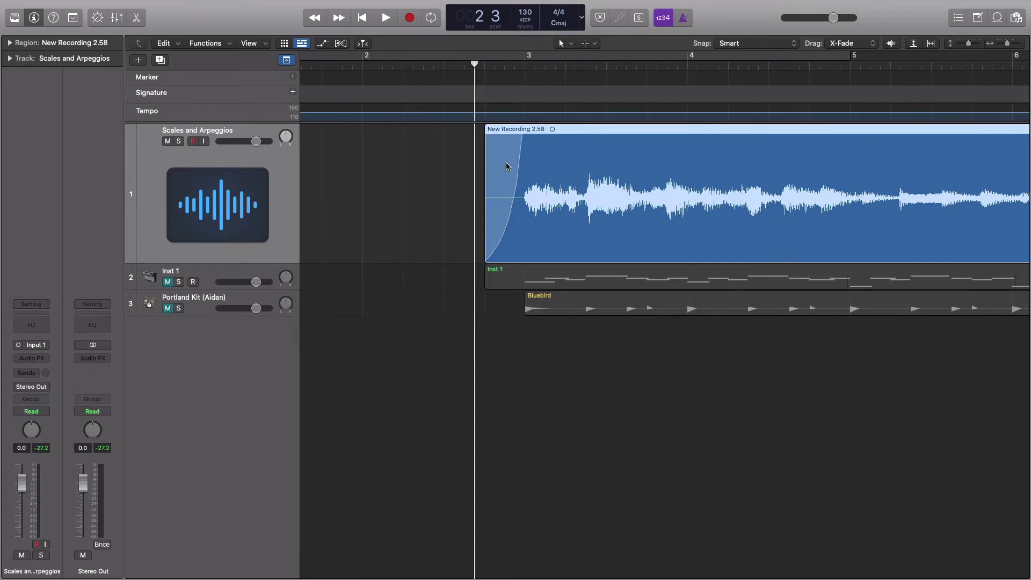
Remove all fades from the New Recording 2.58 region.
right_click(506, 166)
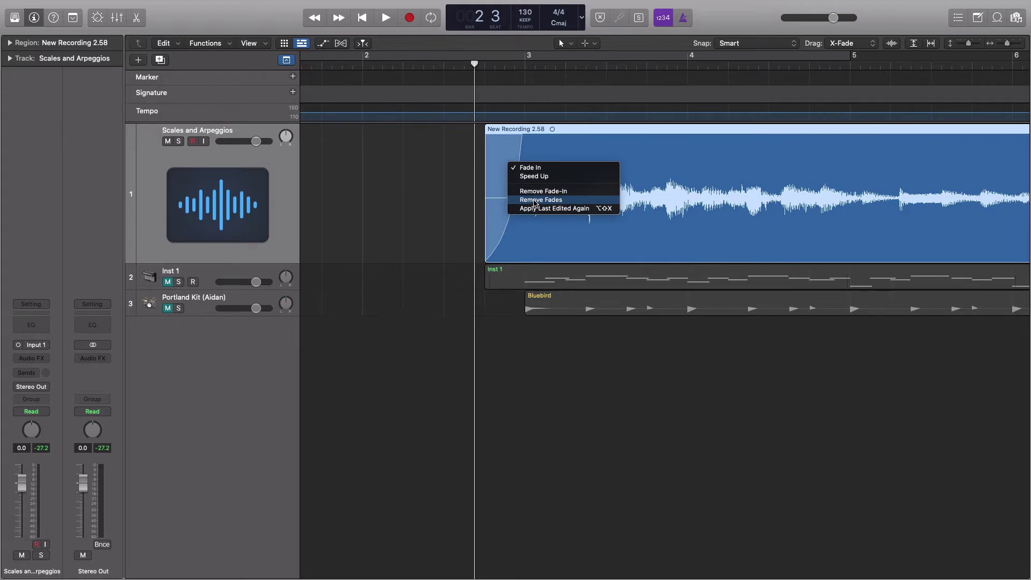
left_click(535, 200)
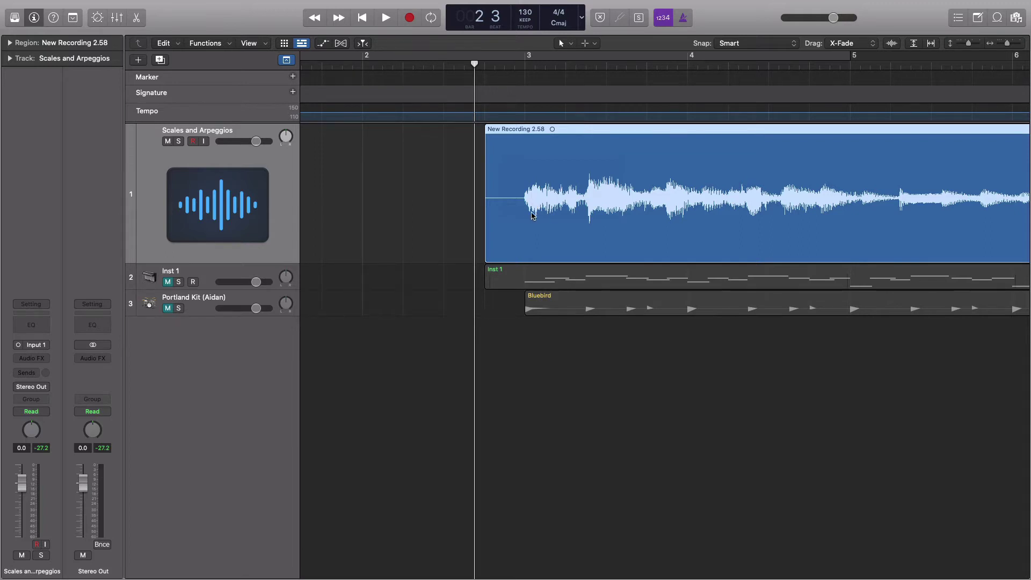
Split the audio region with marquee selections into separate short regions around the notes between bar 3 and just after bar 4.
left_click_drag(520, 214, 585, 228)
left_click(568, 227)
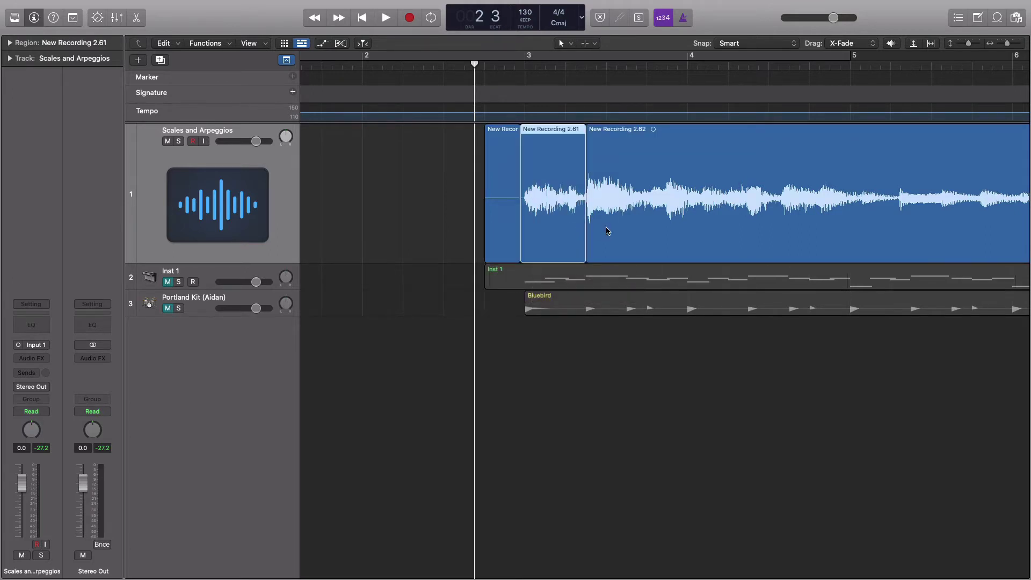
left_click_drag(650, 220, 730, 233)
left_click(657, 227)
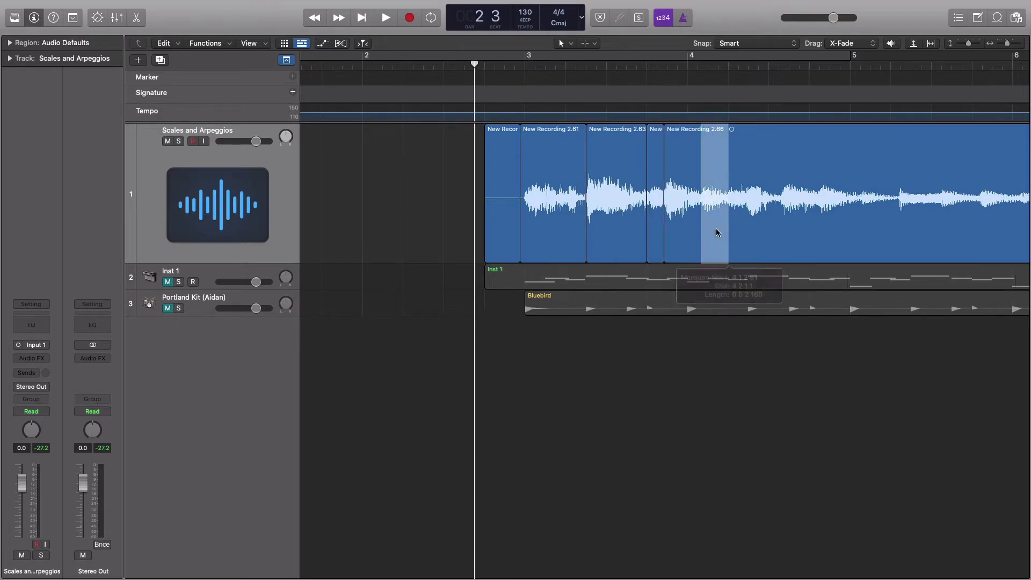
left_click(715, 228)
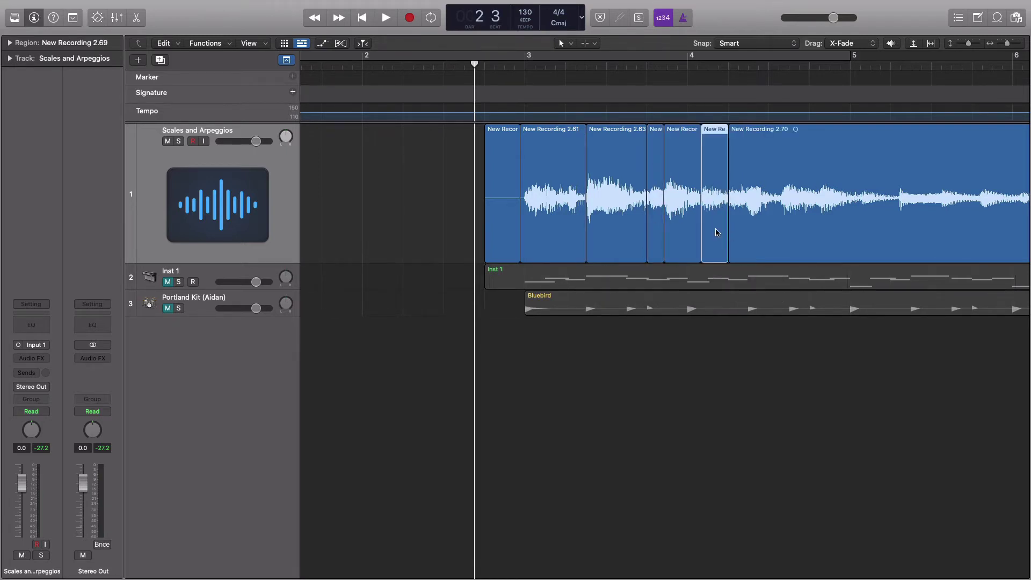
Set Fade In and Fade Out to 5 for all regions on the Scales and Arpeggios track.
left_click(288, 167)
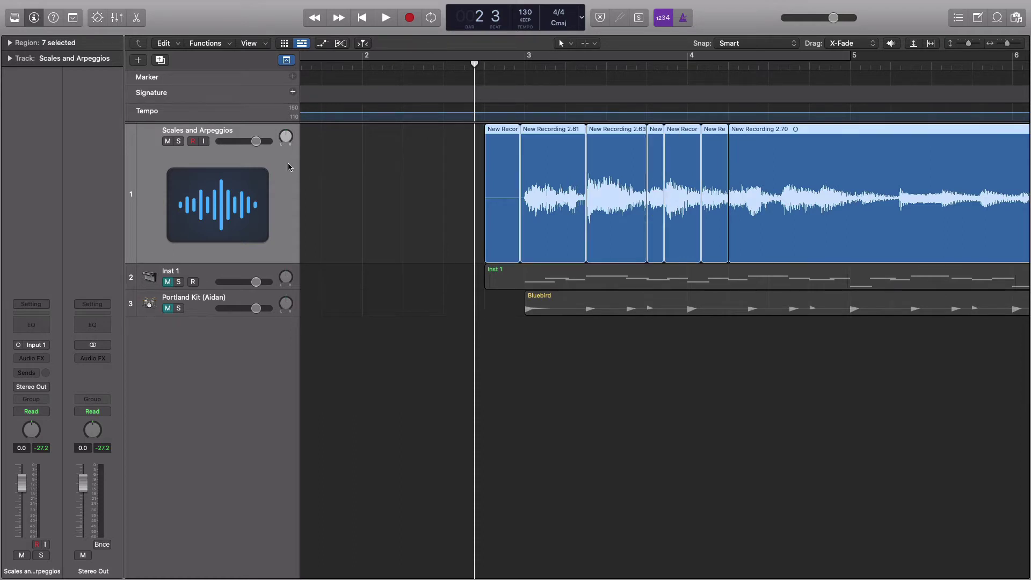
left_click(10, 43)
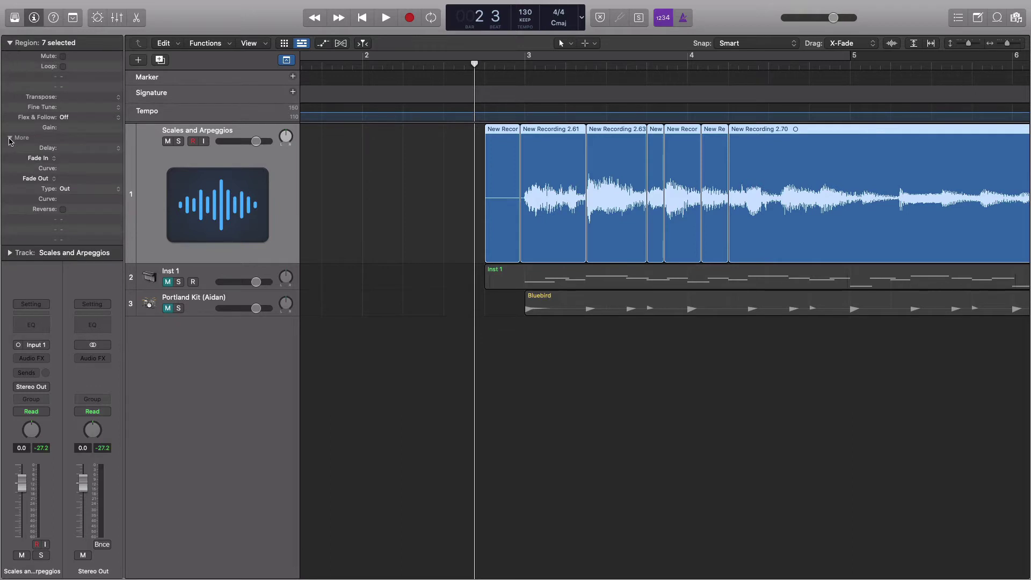
double_click(65, 161)
type("5")
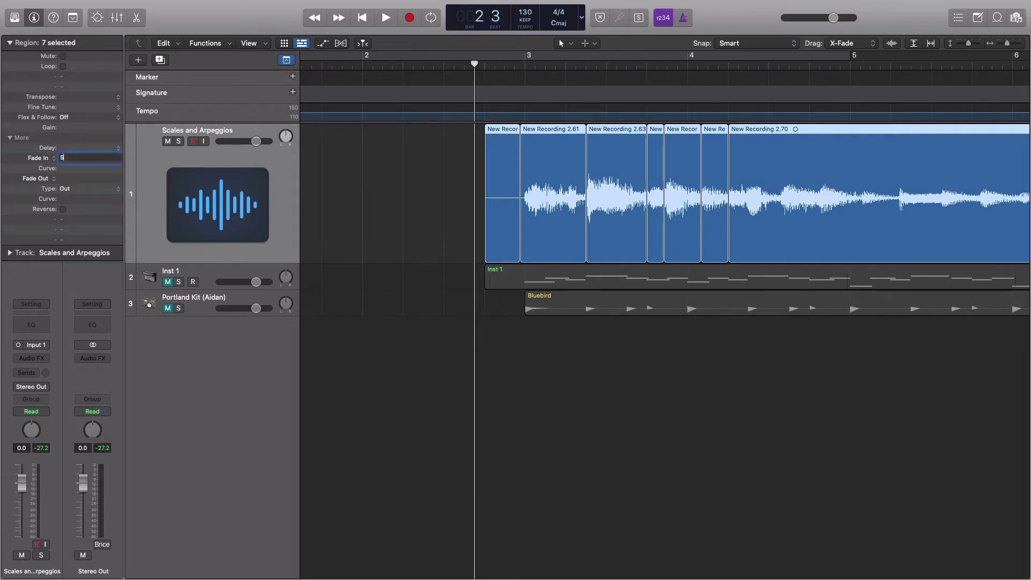
key("Return")
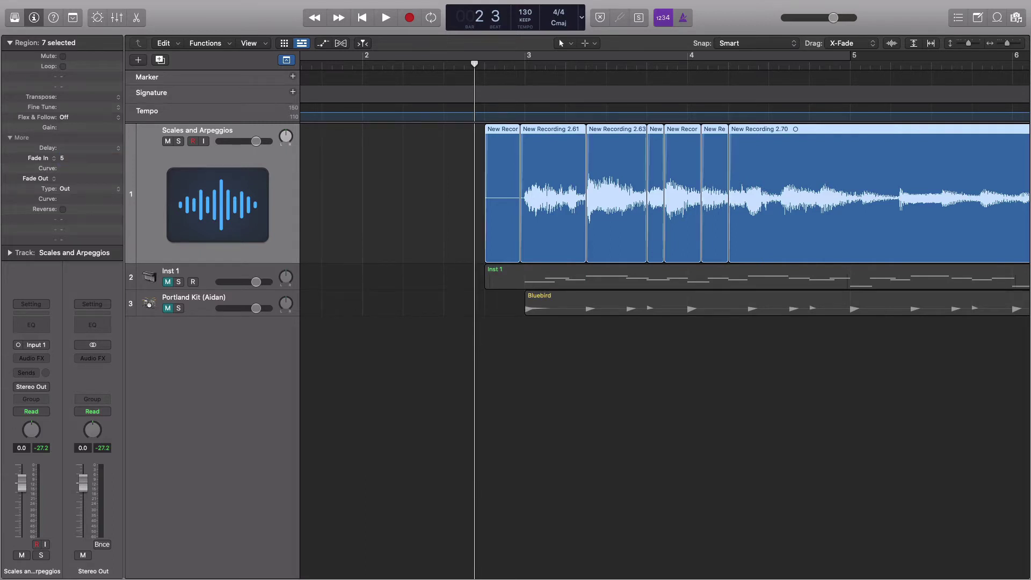
double_click(65, 179)
type("5")
key("Return")
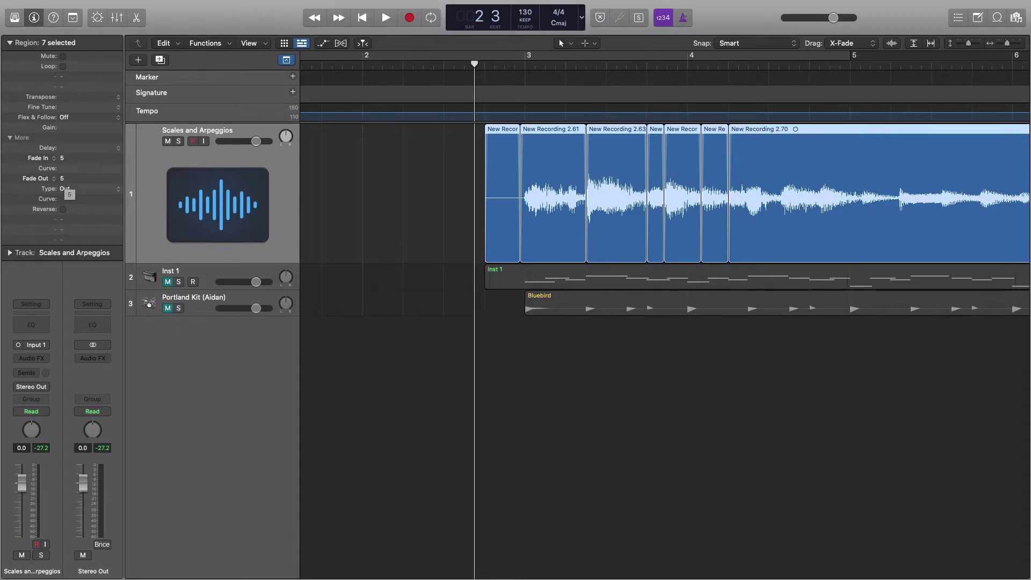
left_click(10, 43)
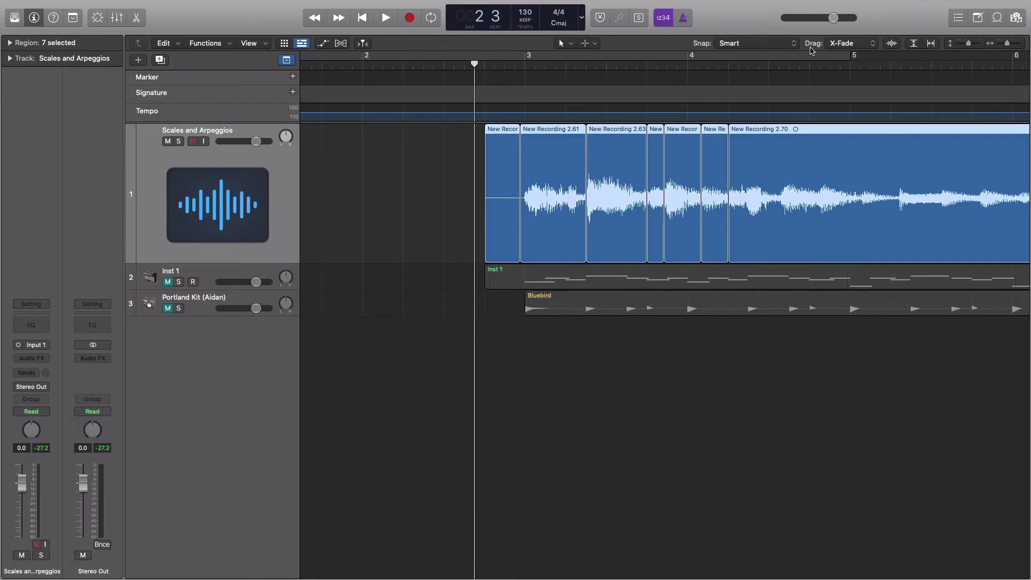
Keep the Drag mode at X-Fade and examine the cut between regions New Recording 2.61 and 2.63 up close.
left_click(862, 45)
left_click(841, 44)
key("super+Right")
key("super+Right")
key("super+Right")
key("super+Right")
key("super+Right")
key("super+Right")
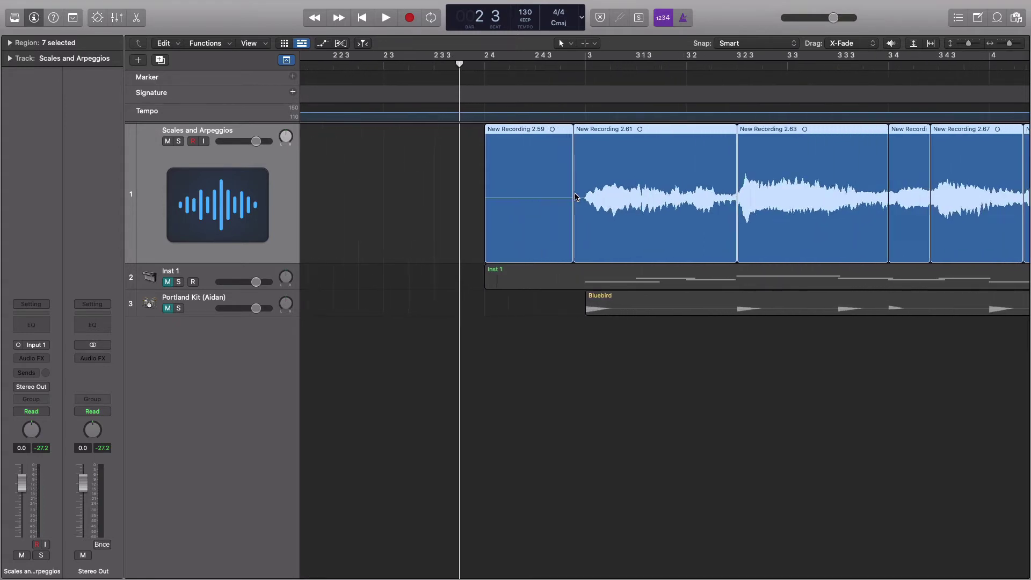
scroll(575, 196, "right", 10)
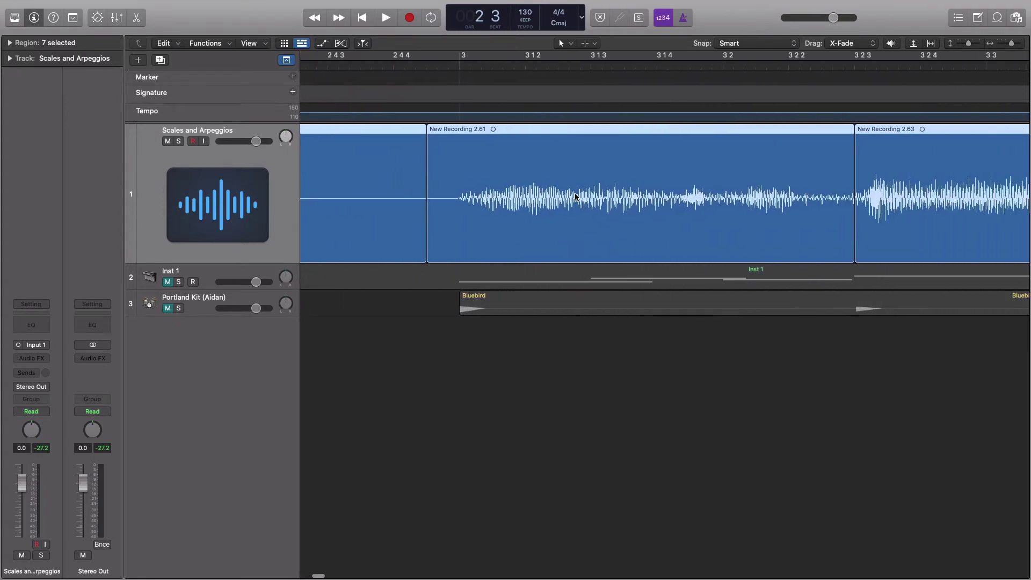
scroll(576, 197, "left", 5)
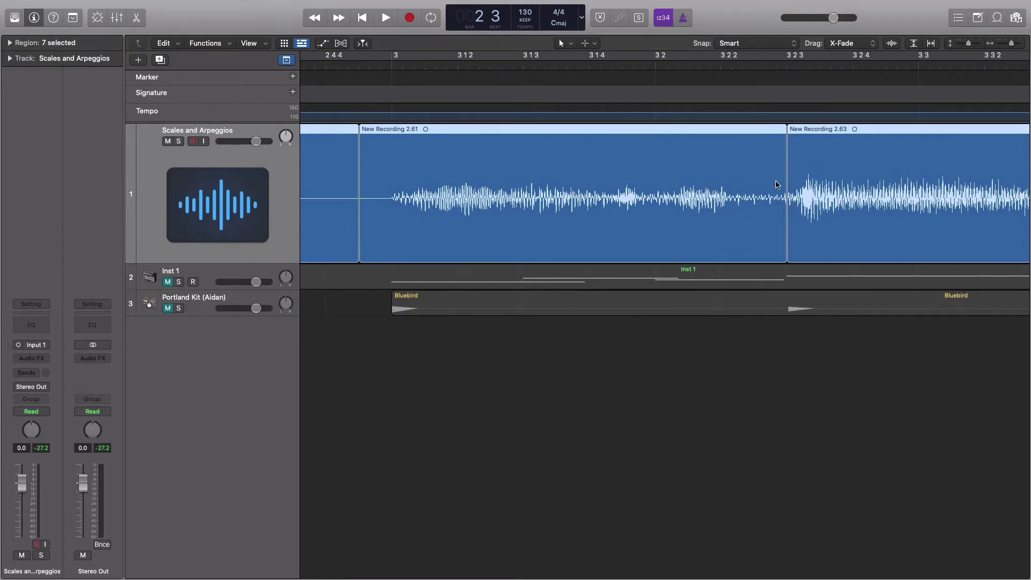
scroll(778, 185, "right", 5)
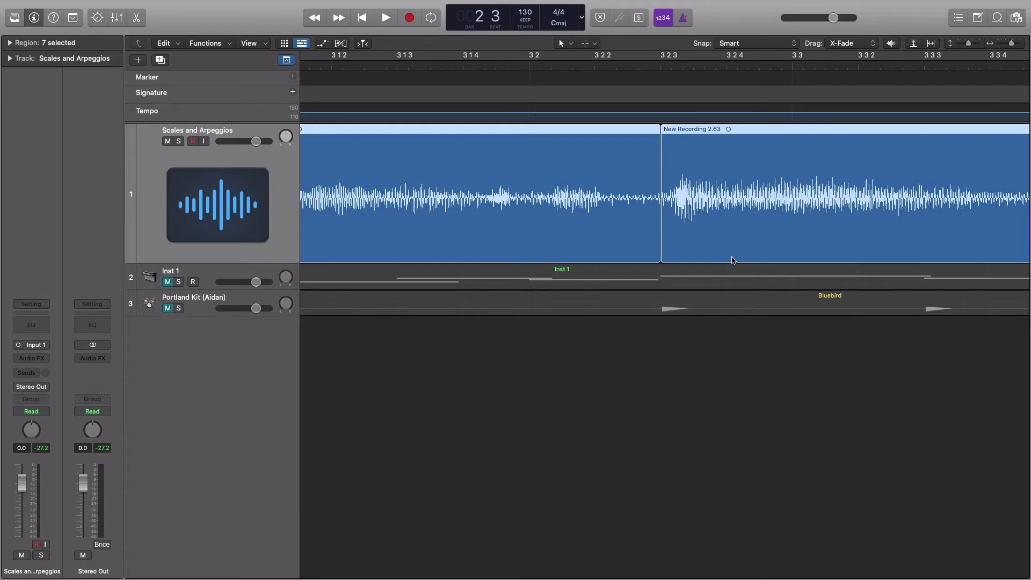
With Drag mode on X-Fade, extend the start of New Recording 2.63 slightly over the preceding region to create a crossfade.
left_click(689, 322)
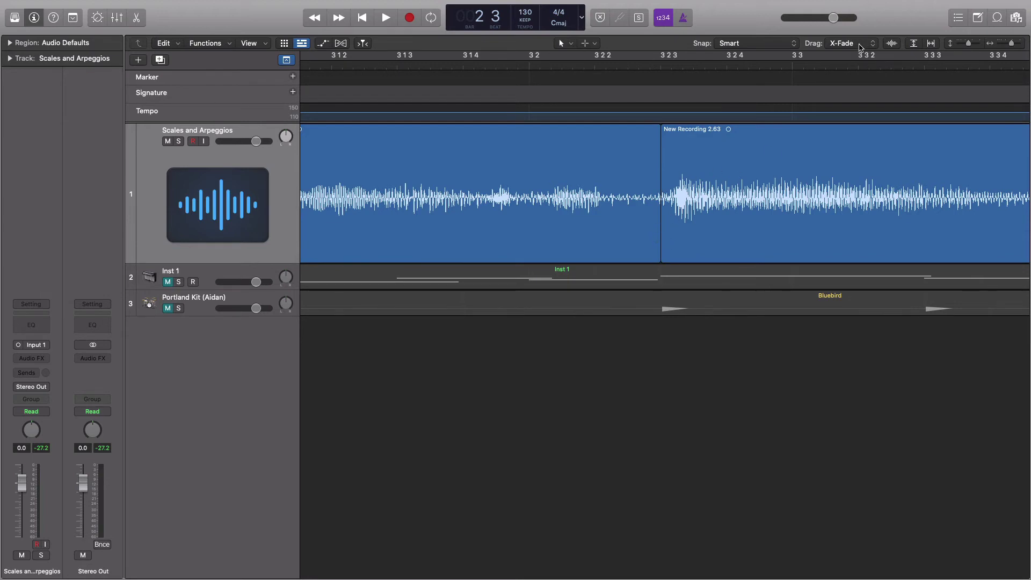
left_click(861, 47)
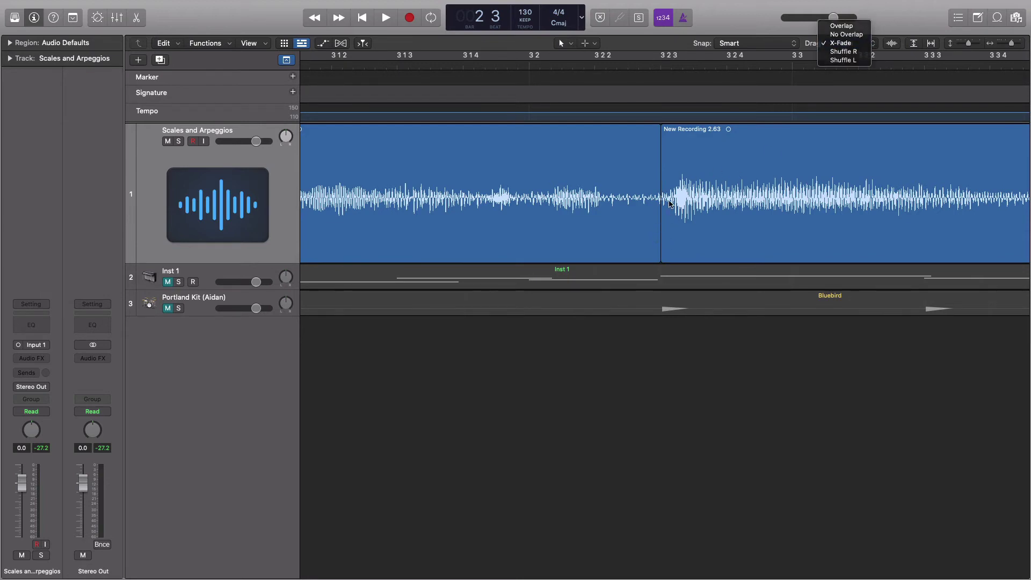
left_click(671, 204)
left_click(669, 251)
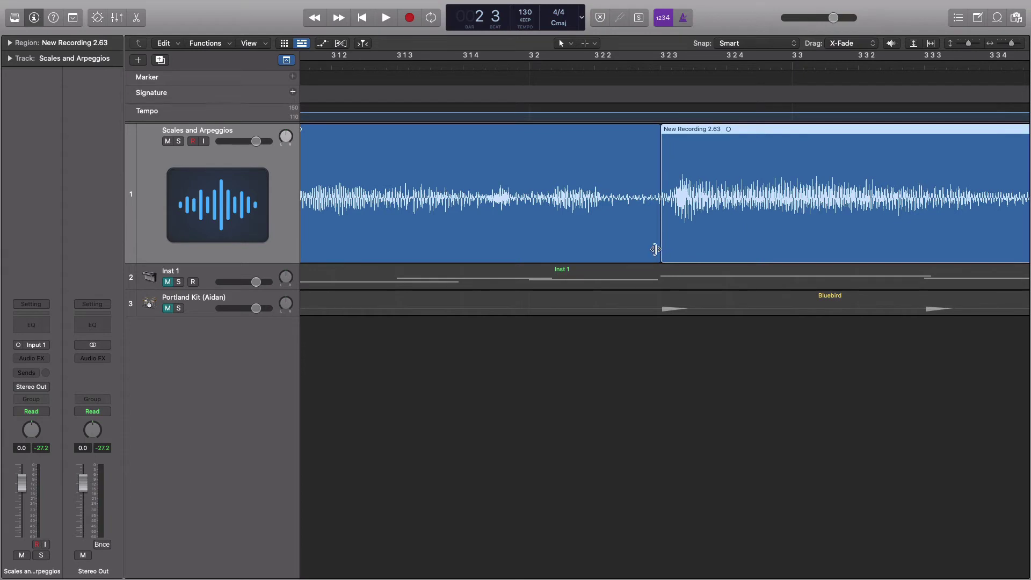
left_click_drag(665, 245, 652, 245)
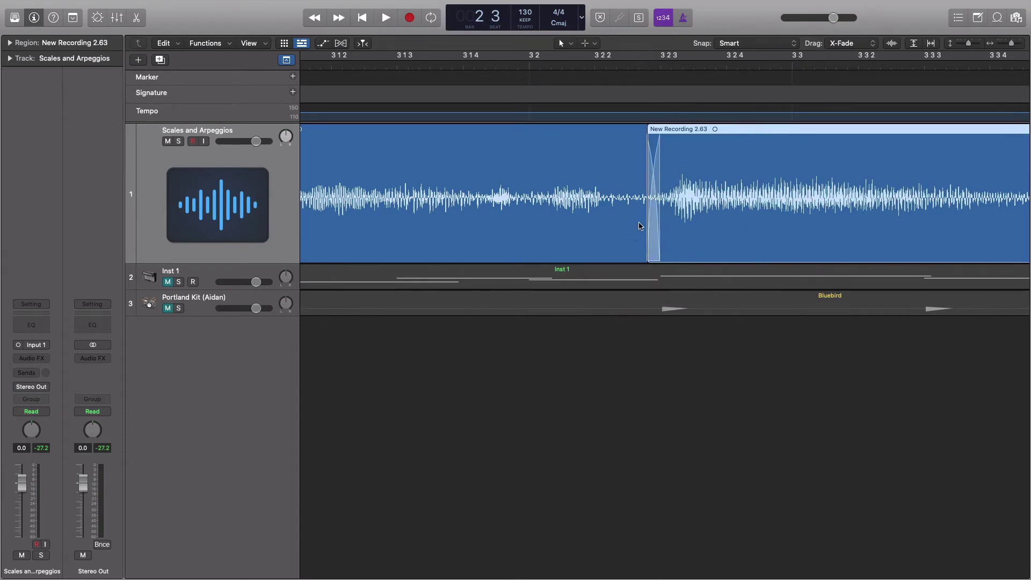
left_click(616, 146)
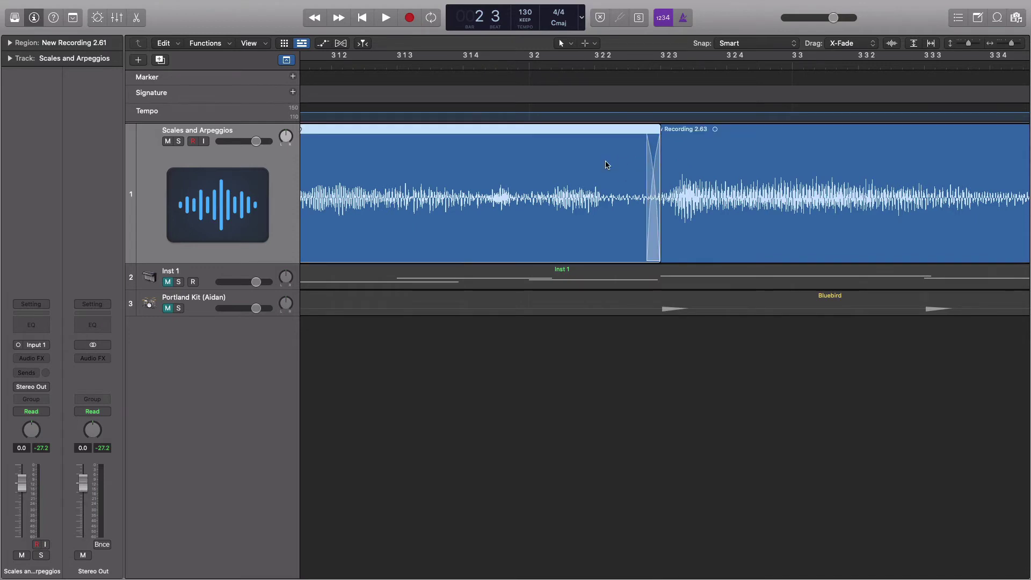
left_click(737, 159)
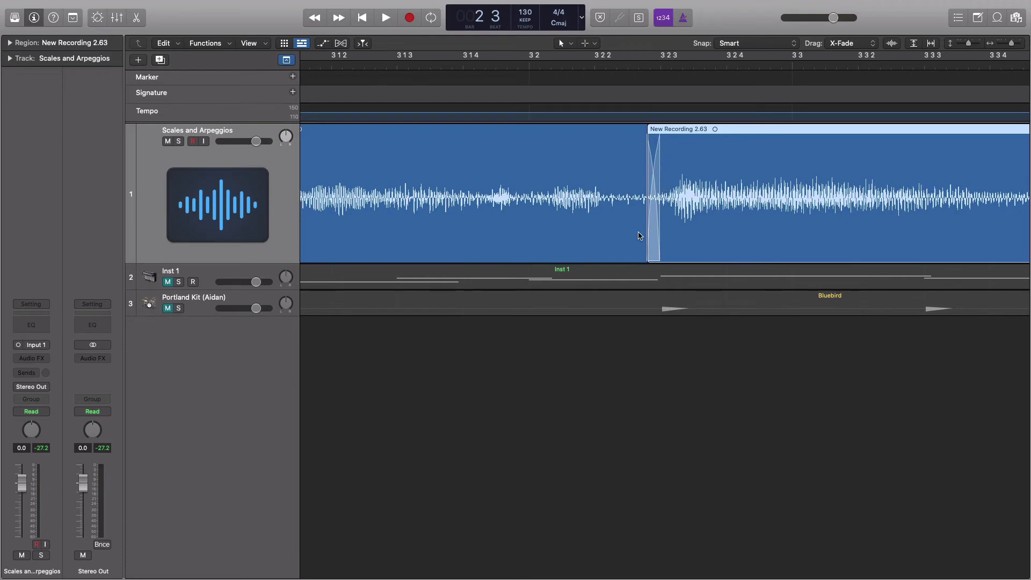
Extend the end of New Recording 2.65 slightly over New Recording 2.67 to create a crossfade between them.
scroll(704, 249, "right", 10)
scroll(707, 250, "right", 2)
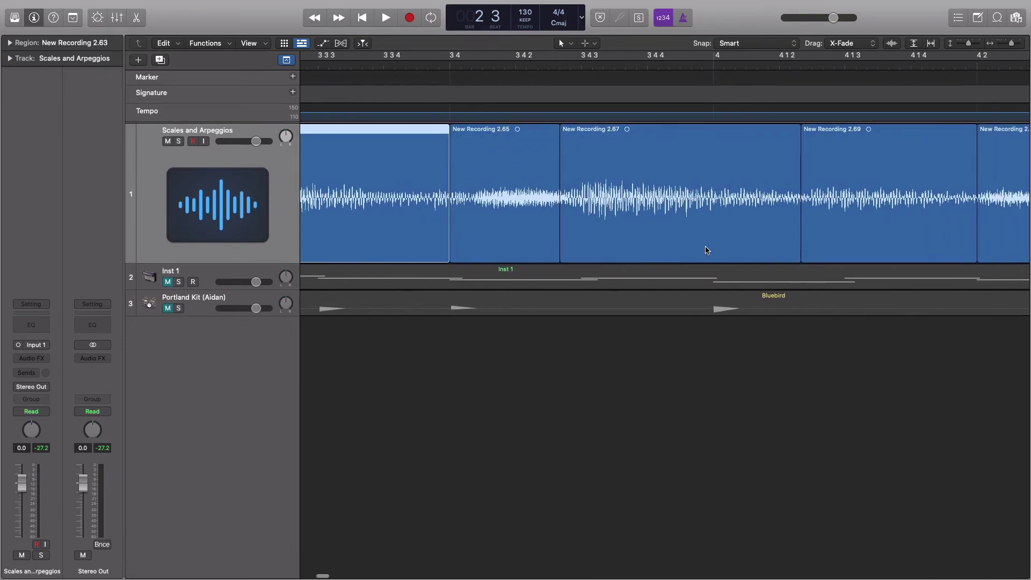
left_click(626, 238)
mouse_move(615, 240)
left_mouse_down()
mouse_move(631, 244)
mouse_move(610, 250)
mouse_move(628, 249)
left_mouse_up()
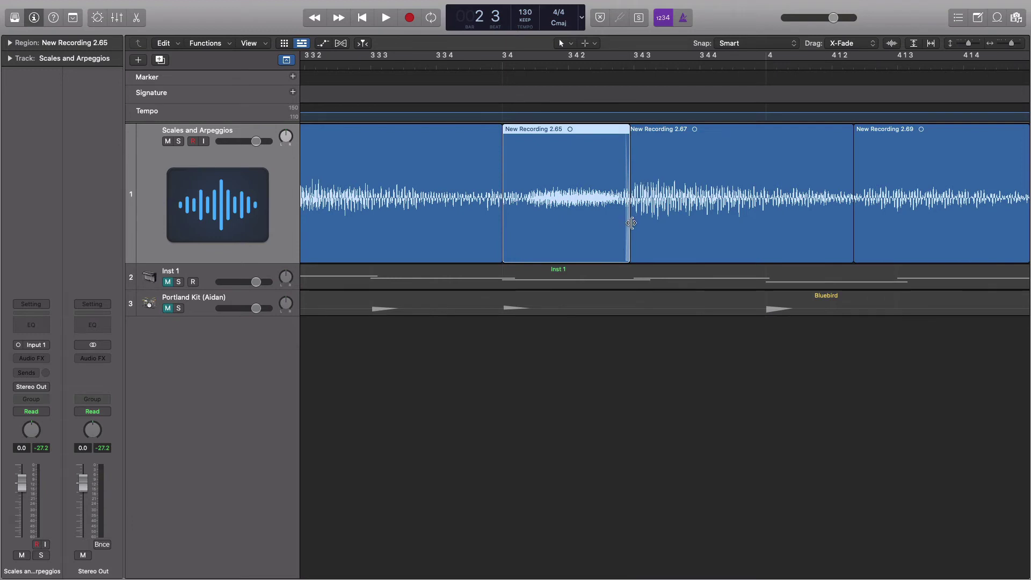
key("super+Right")
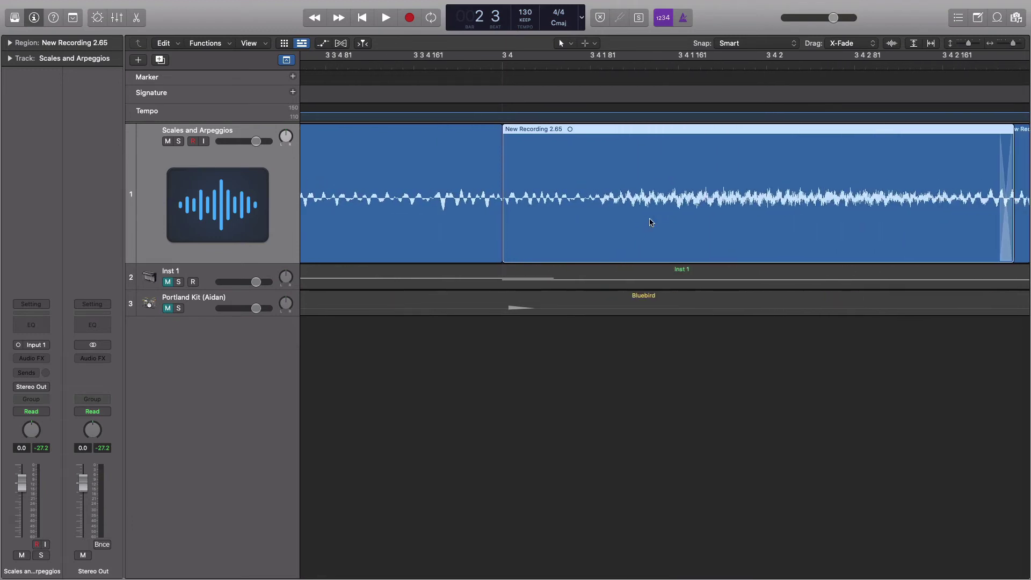
scroll(651, 223, "right", 5)
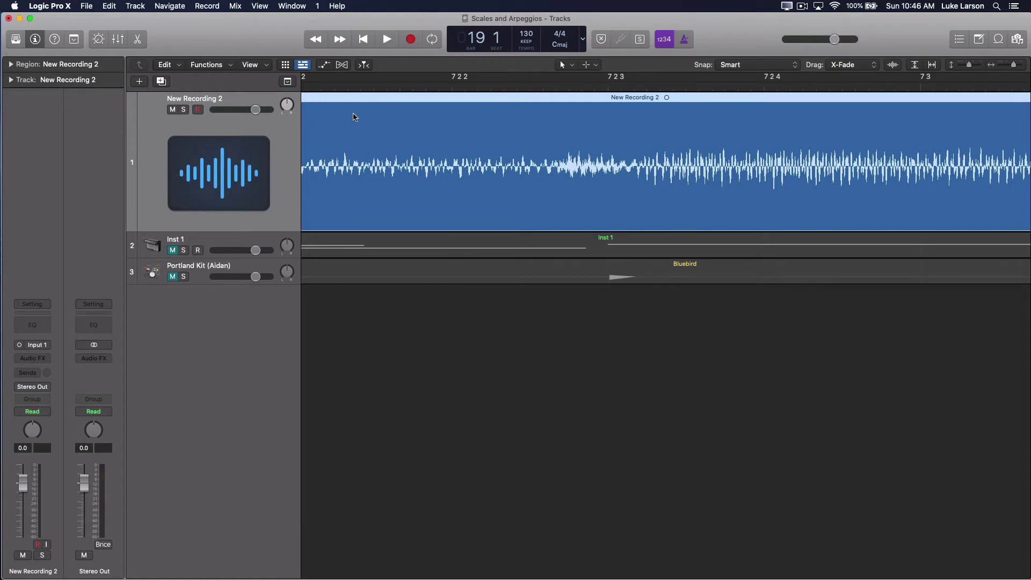
Show the mixer and create a track for the Master channel strip.
left_click(119, 40)
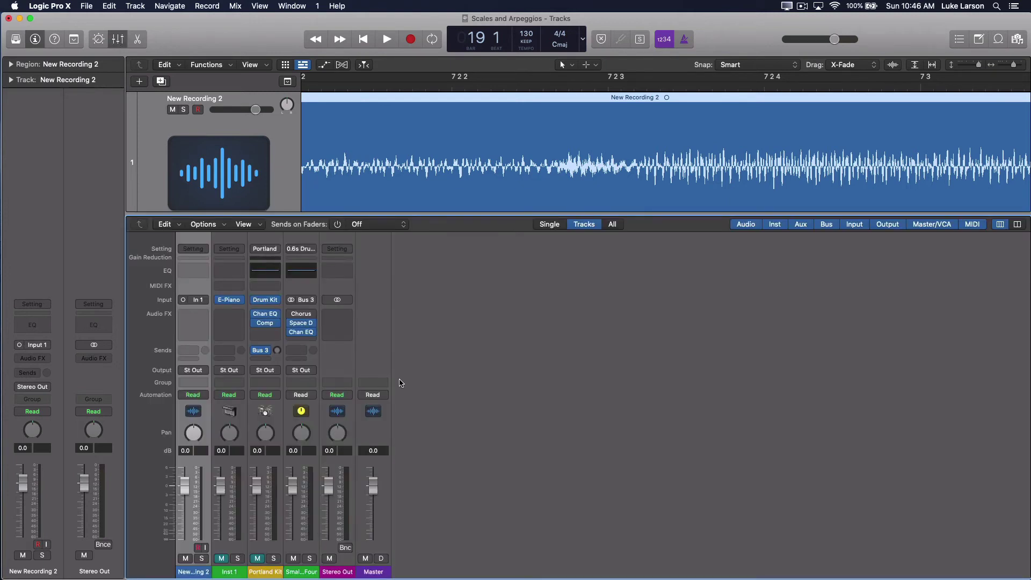
left_click(387, 433)
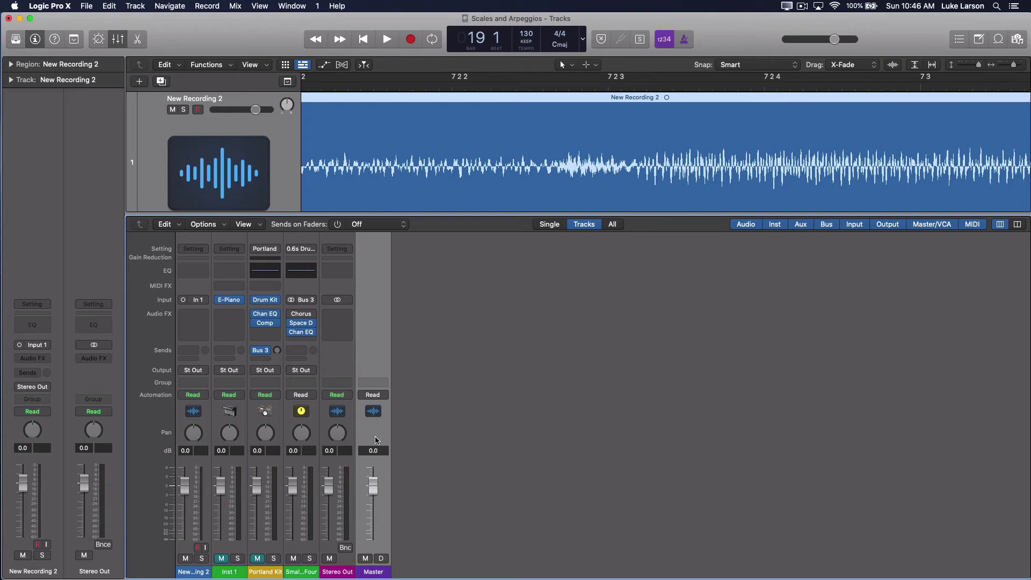
right_click(377, 441)
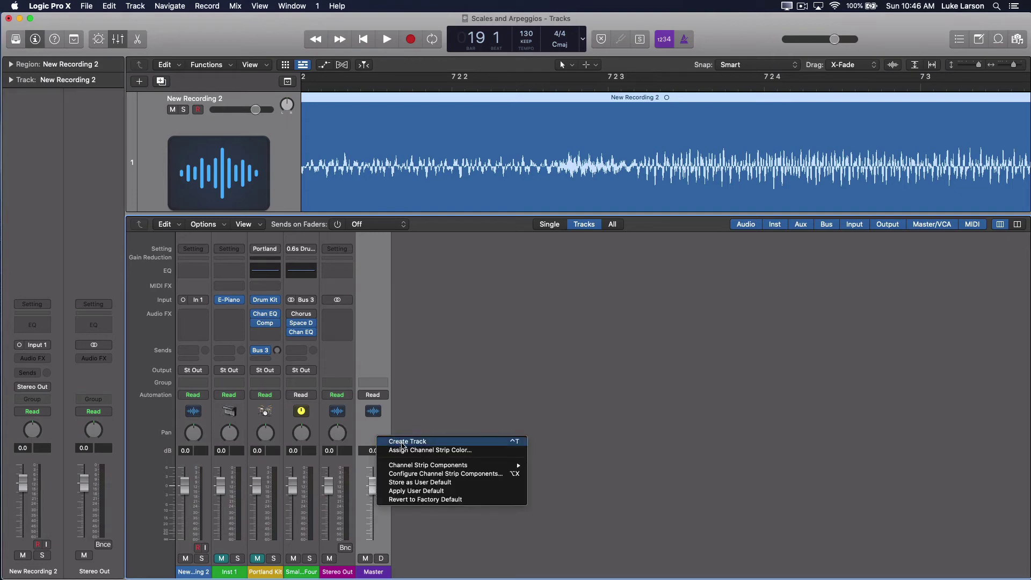
left_click(407, 441)
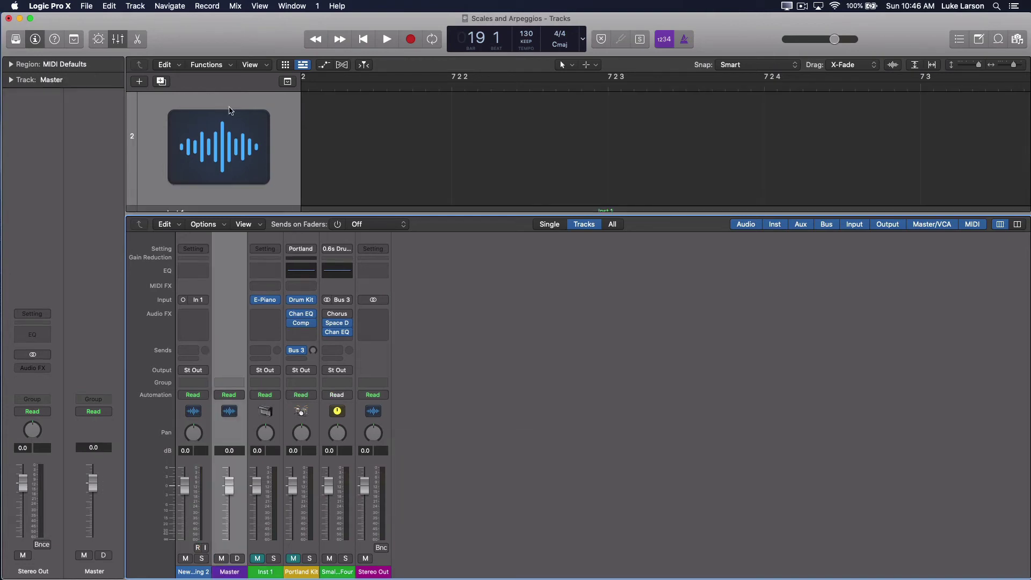
Hide the mixer and show automation for the tracks.
left_click(123, 42)
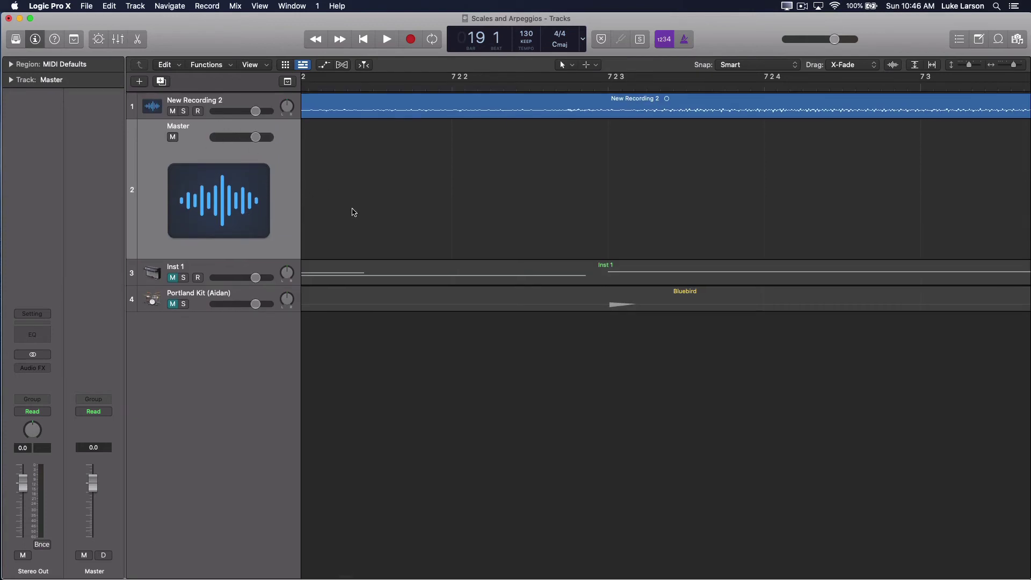
left_click(325, 65)
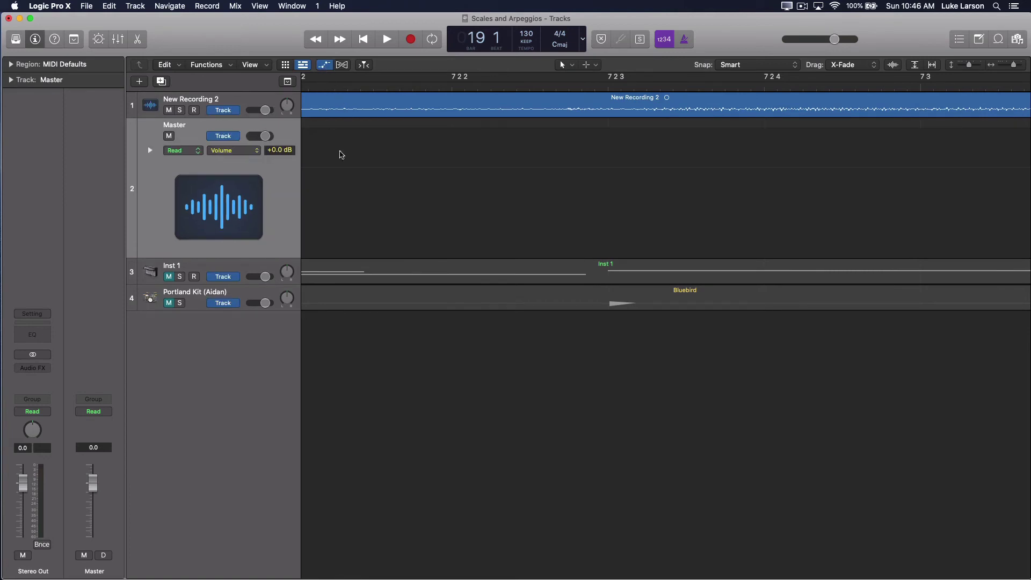
Add a volume automation point at 0.0 dB on the Master track, shortly before the recording ends, at about bar 68.
scroll(410, 183, "right", 8)
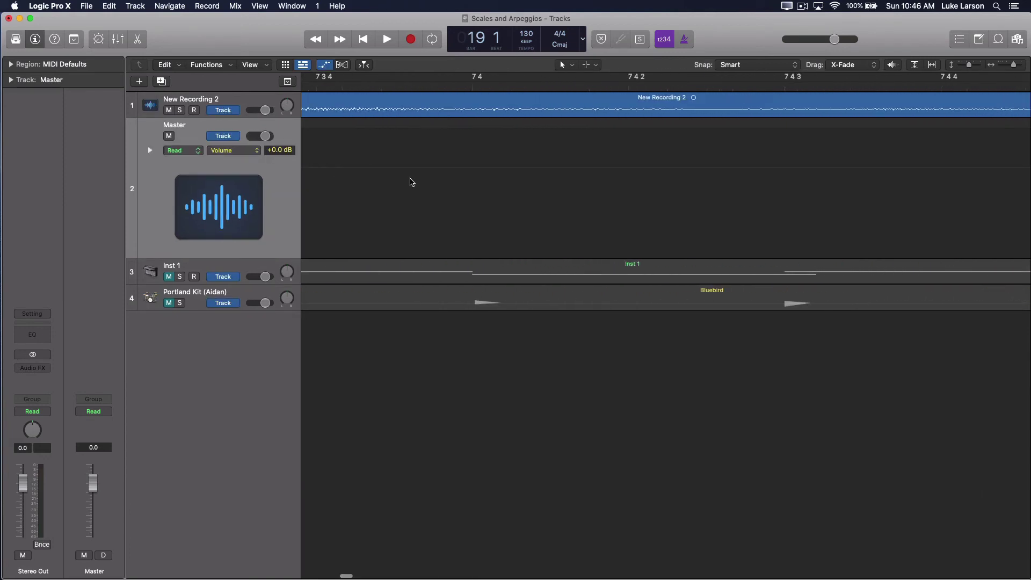
scroll(410, 182, "down", 10)
scroll(410, 183, "right", 10)
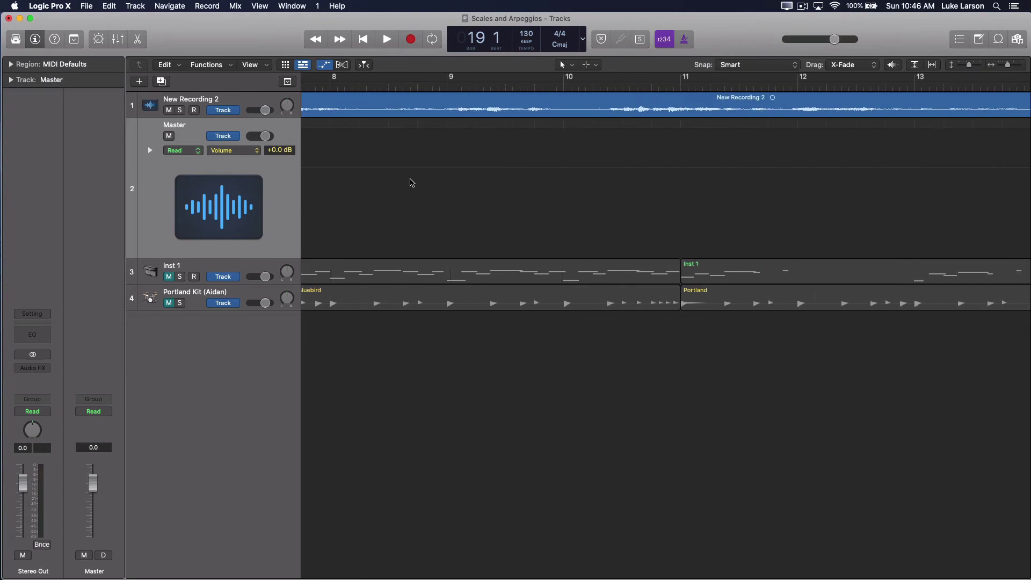
scroll(412, 183, "right", 15)
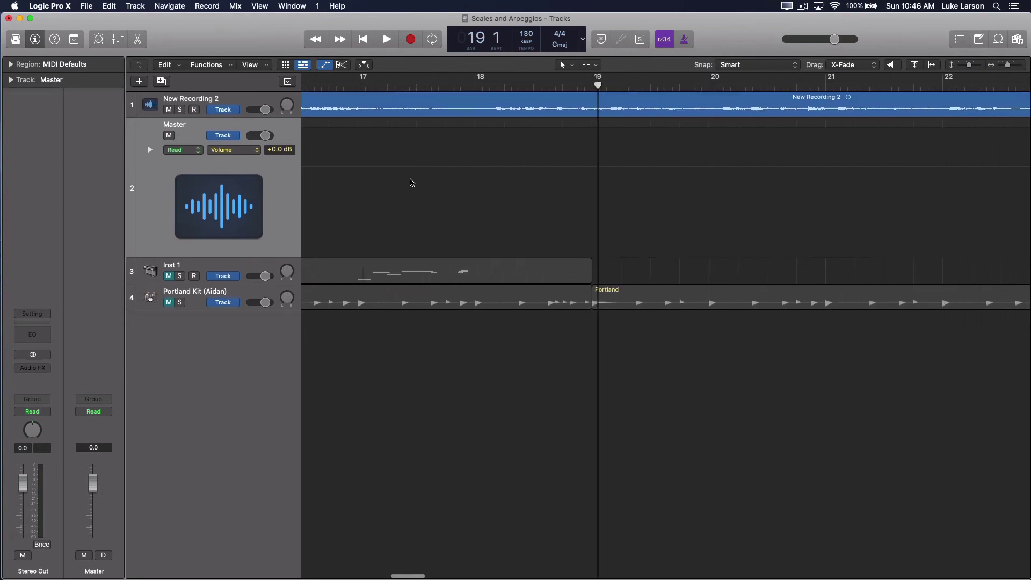
scroll(412, 183, "down", 10)
scroll(411, 181, "right", 15)
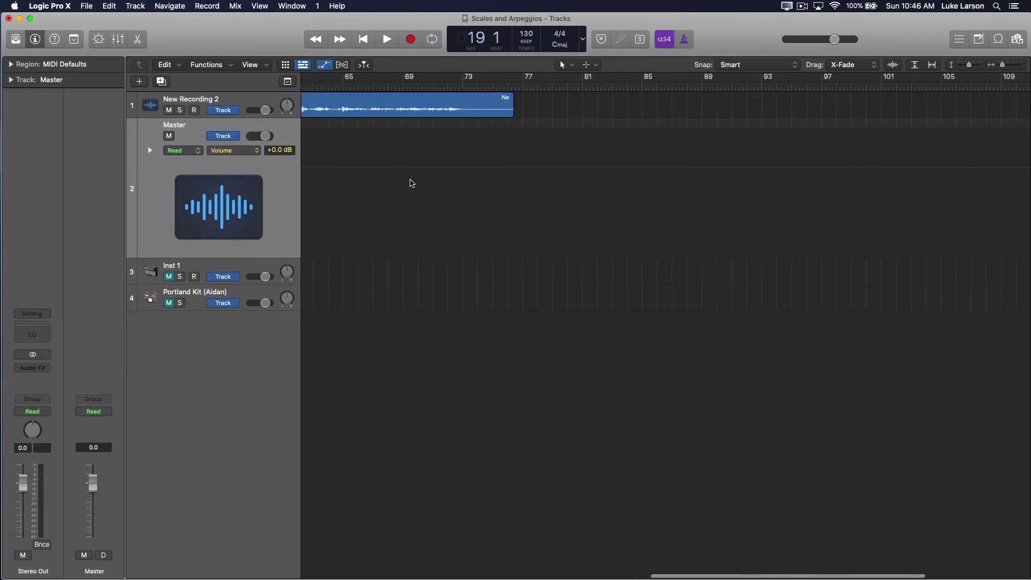
scroll(411, 181, "left", 2)
scroll(398, 208, "left", 5)
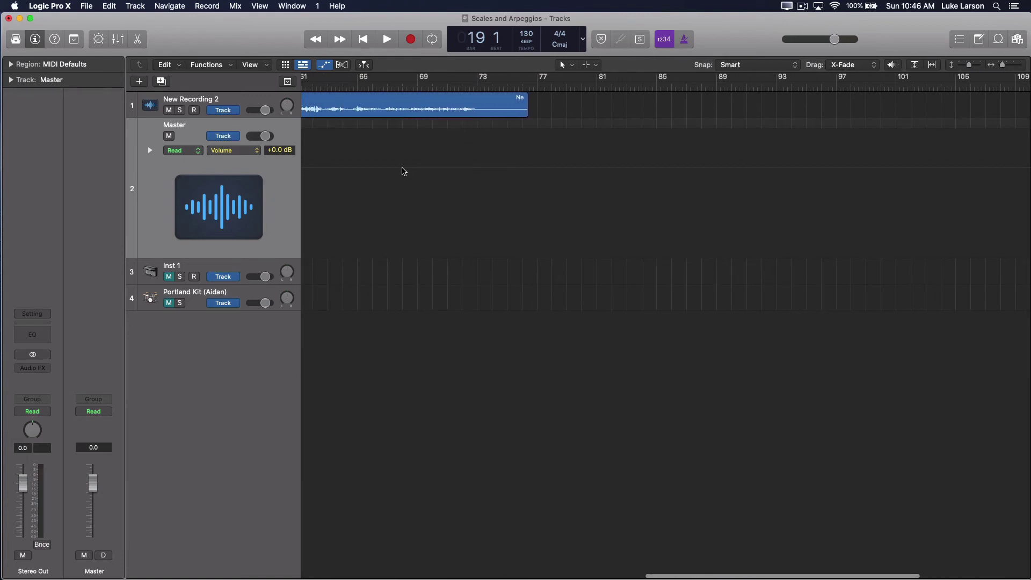
left_click(404, 172)
left_click(405, 168)
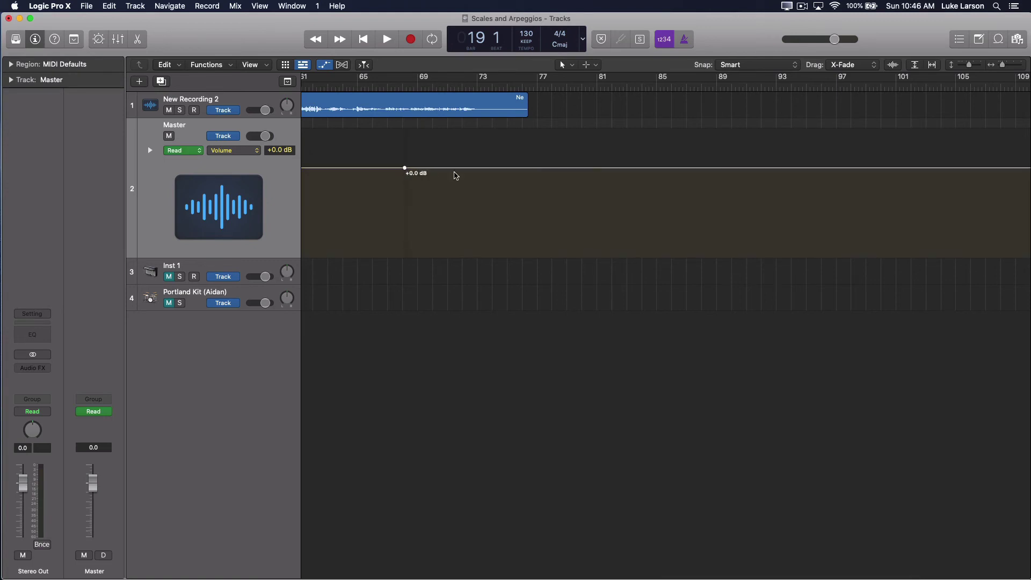
Add a second Master volume point at about bar 83, lower it to −∞ dB, and bend the fade-out line into an upward-bulging curve.
left_click(631, 169)
left_click_drag(632, 170, 630, 257)
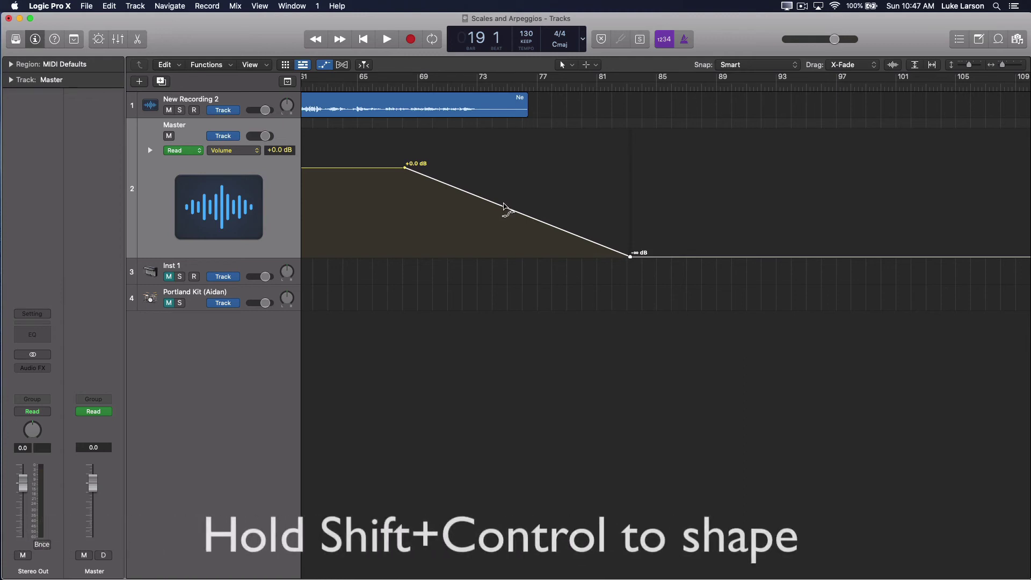
mouse_move(505, 205)
left_mouse_down()
mouse_move(518, 194)
mouse_move(499, 214)
mouse_move(511, 192)
left_mouse_up()
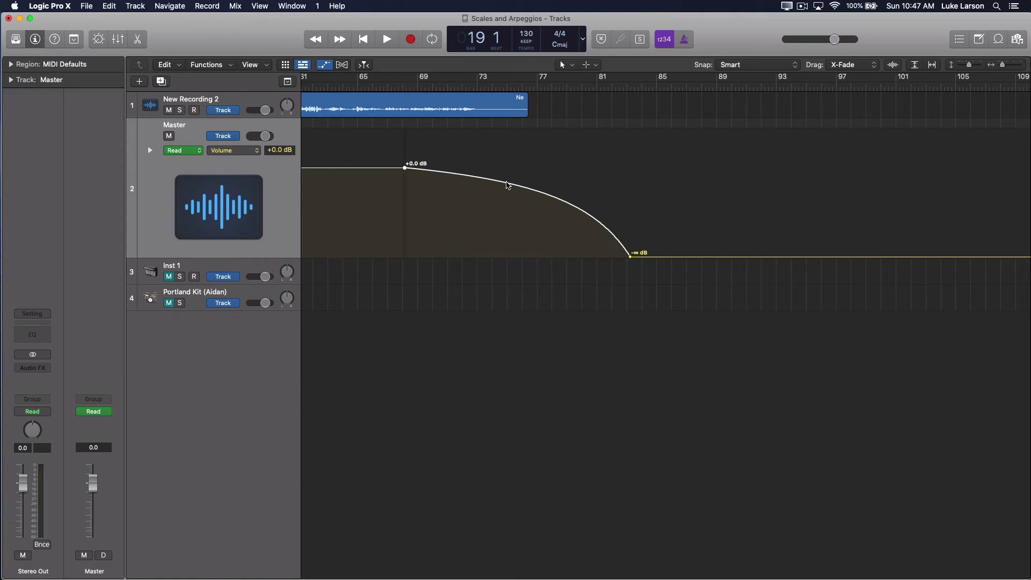
Select the Inst 1 track and unmute it.
scroll(570, 217, "left", 10)
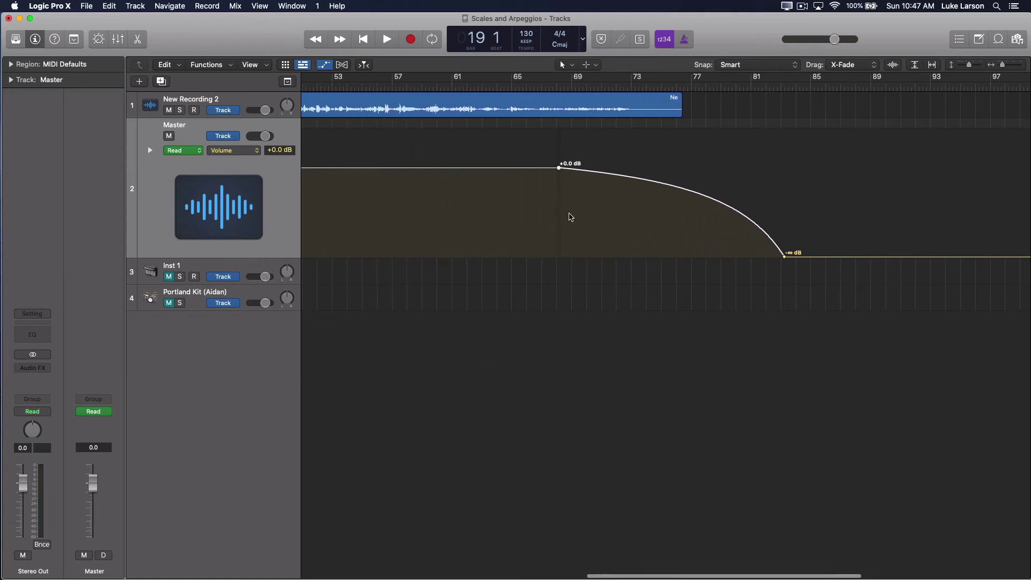
scroll(571, 217, "left", 20)
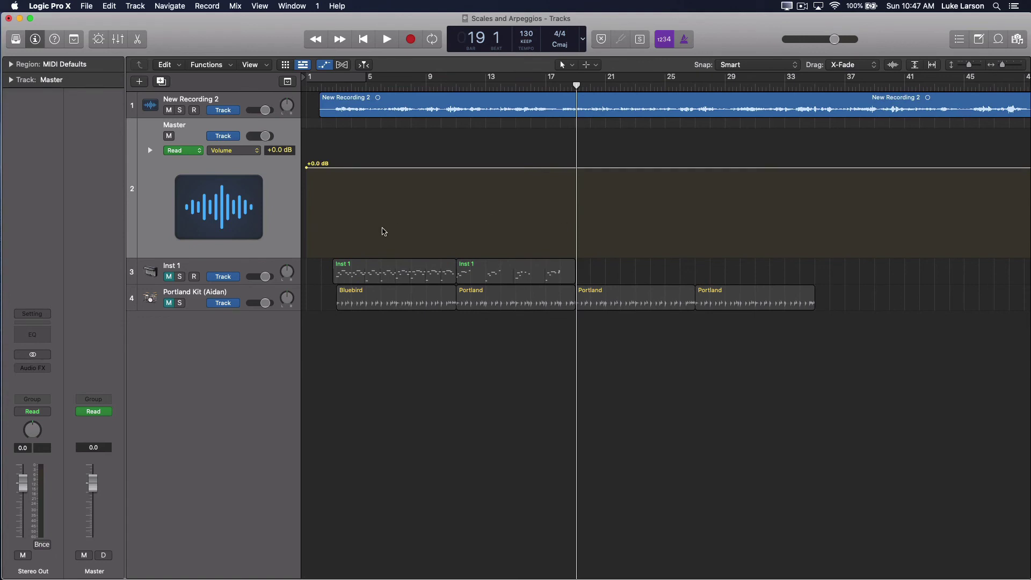
left_click(239, 267)
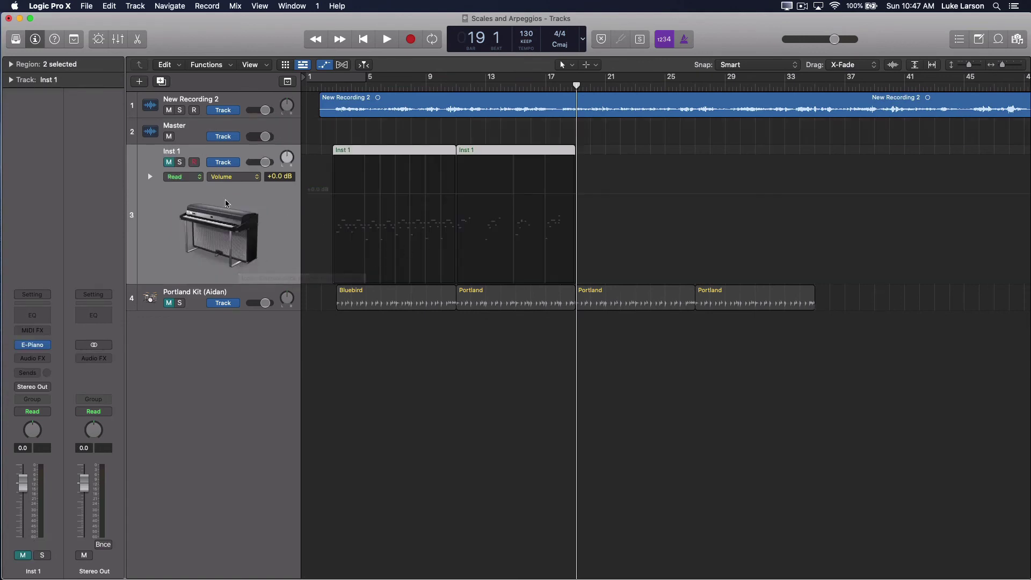
left_click(169, 162)
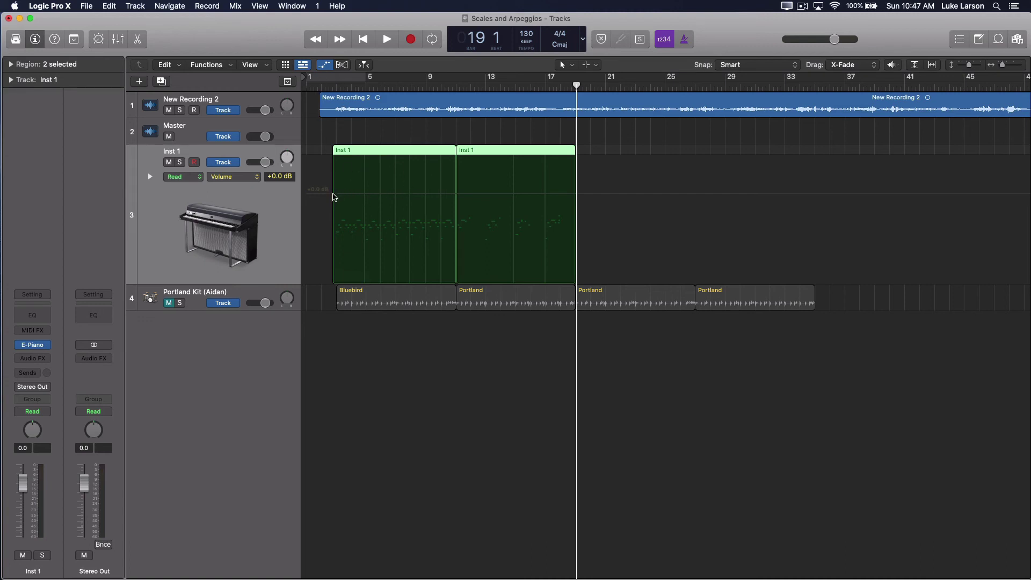
Create a volume fade-in on the Inst 1 track from −∞ dB at the project start to 0.0 dB at about bar 5, and shape its ramp.
left_click(334, 197)
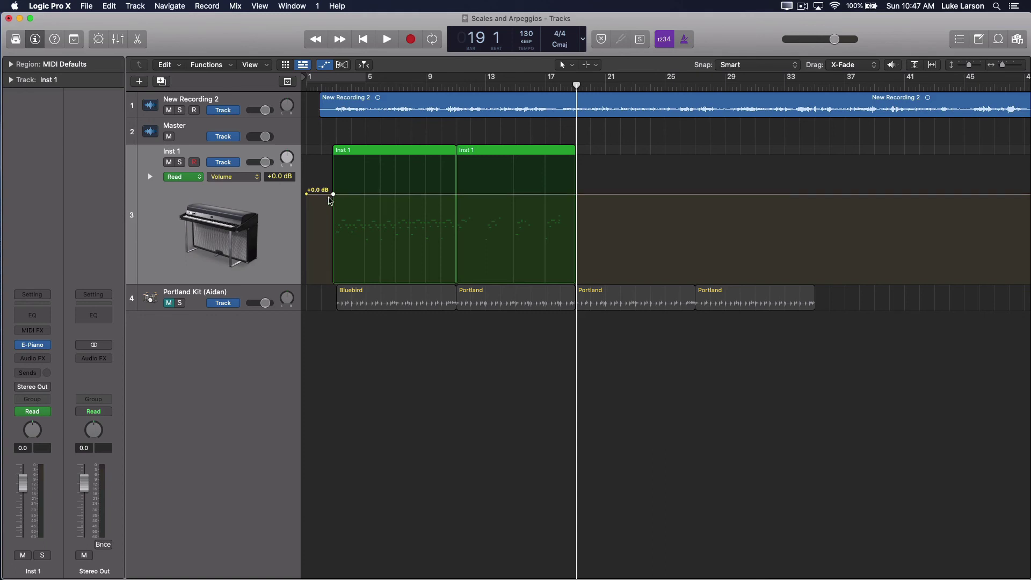
left_click_drag(306, 194, 307, 281)
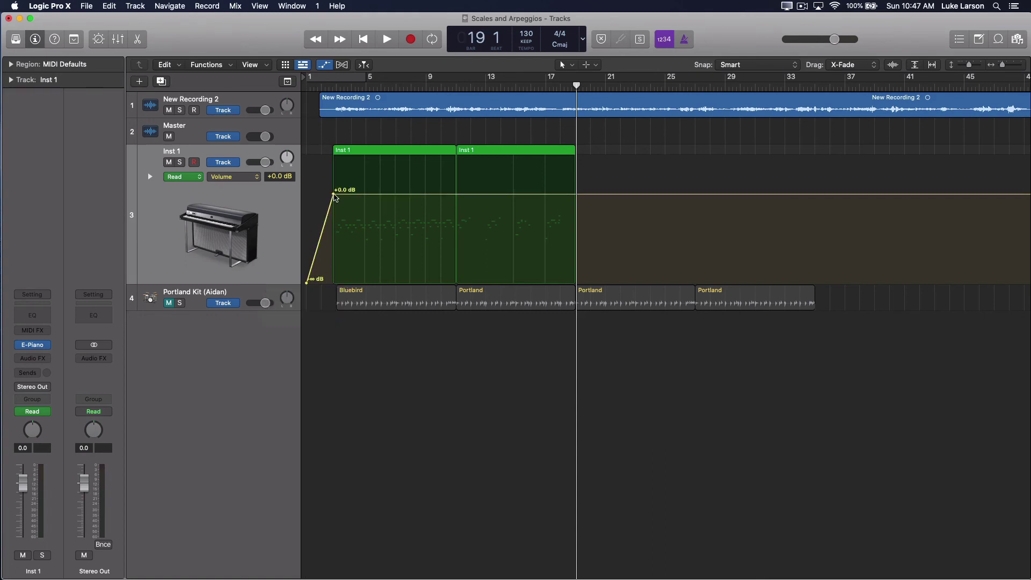
left_click_drag(334, 195, 364, 195)
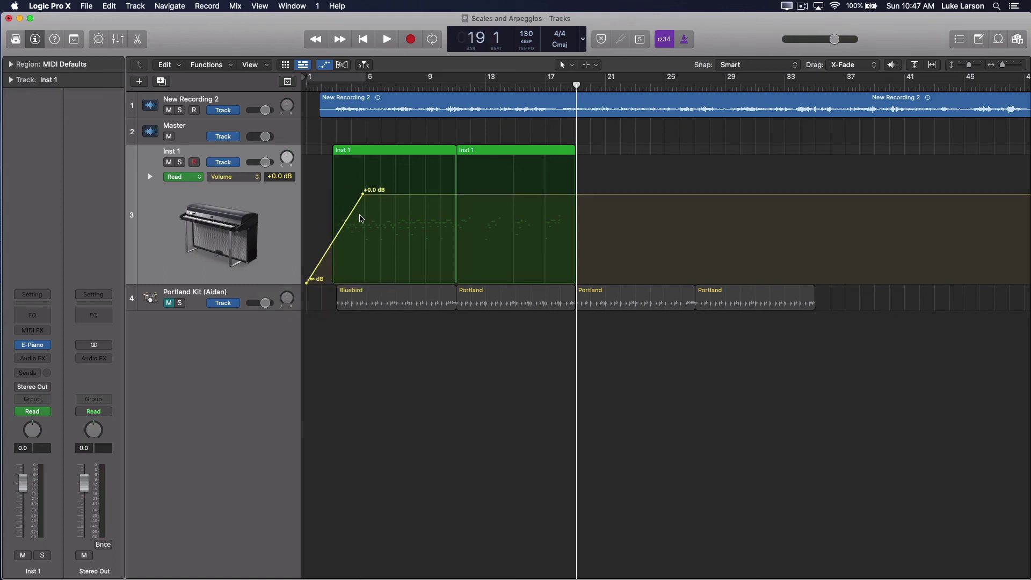
left_click_drag(347, 236, 345, 230)
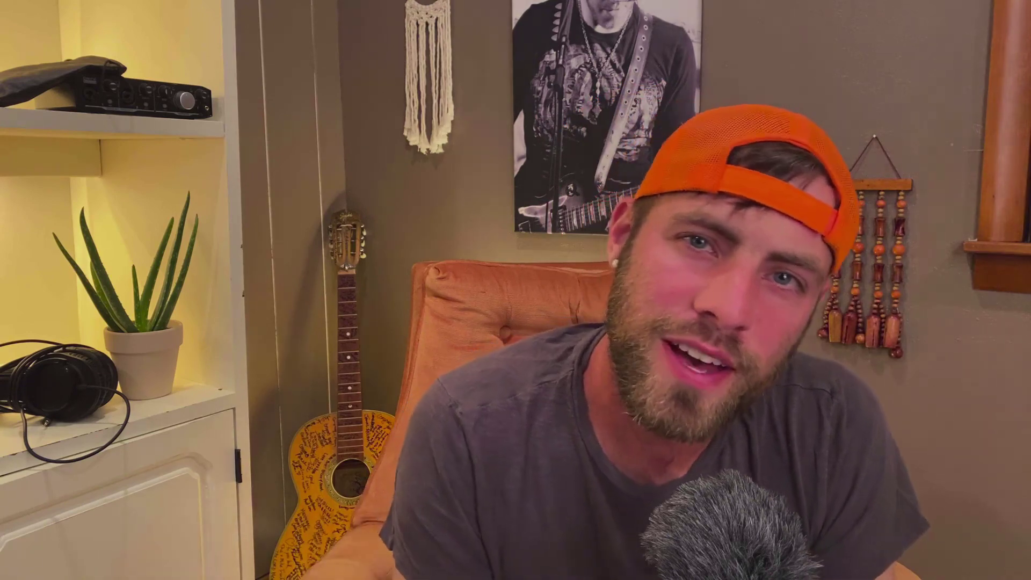